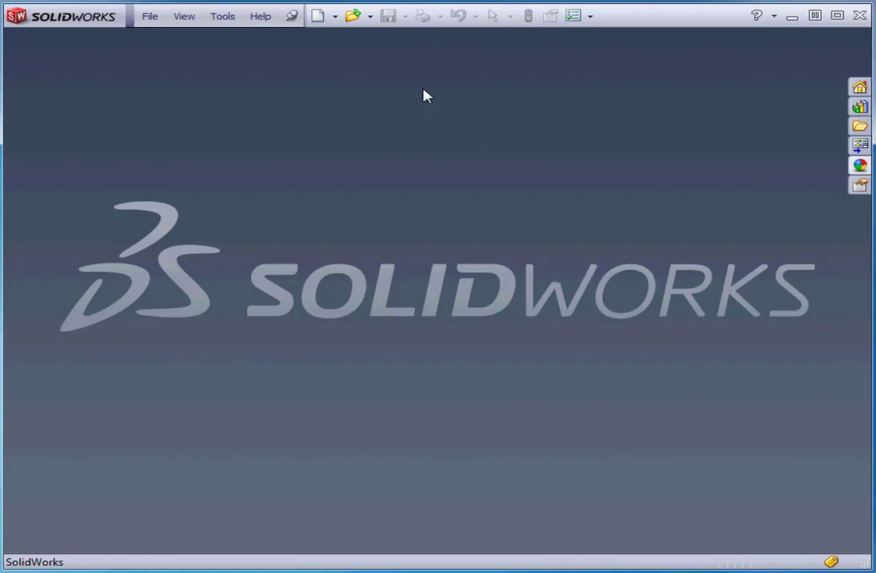
Select 03.IGS from the IGES files and set its import option to Do not knit.
left_click(370, 19)
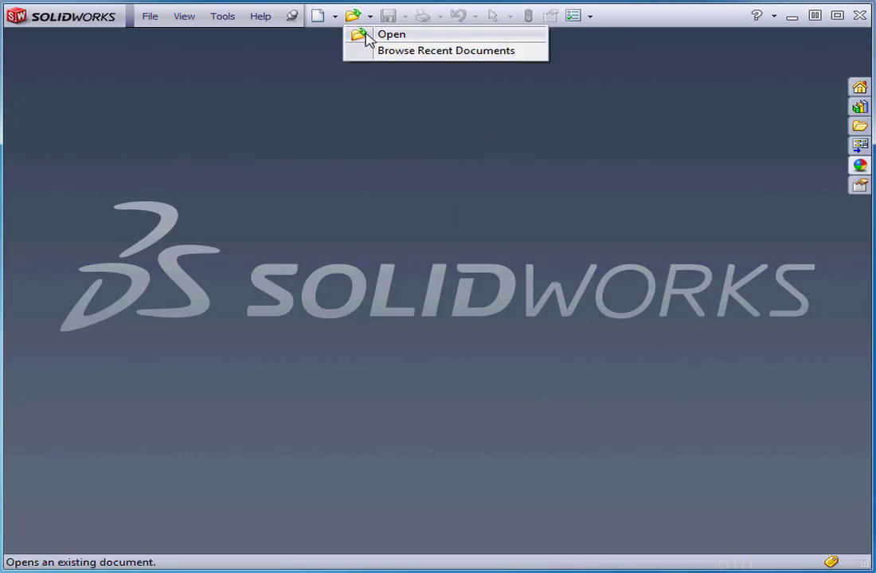
left_click(367, 36)
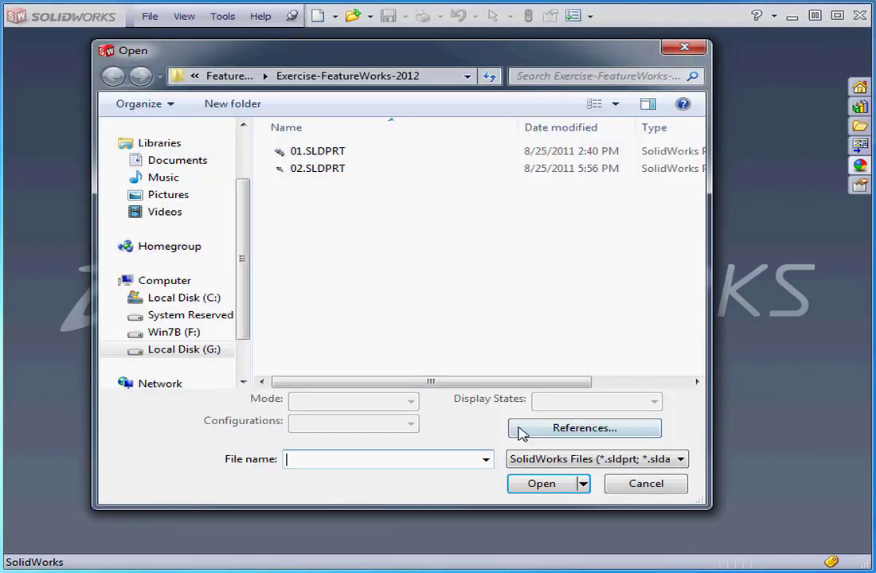
left_click(659, 460)
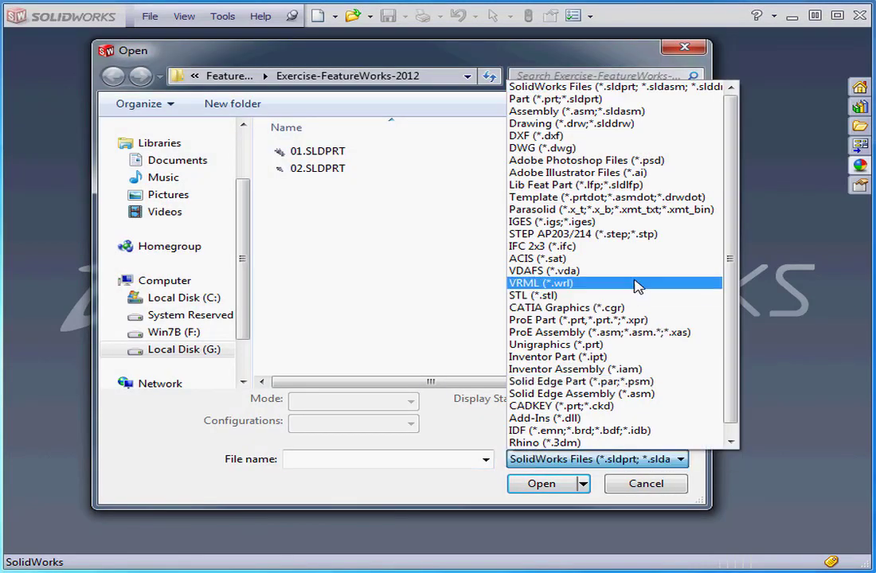
left_click(635, 223)
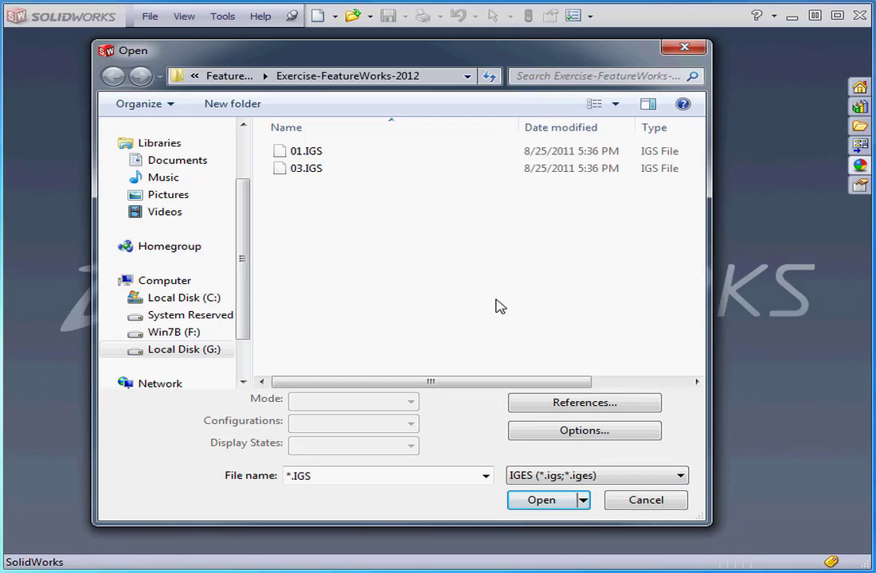
left_click(306, 168)
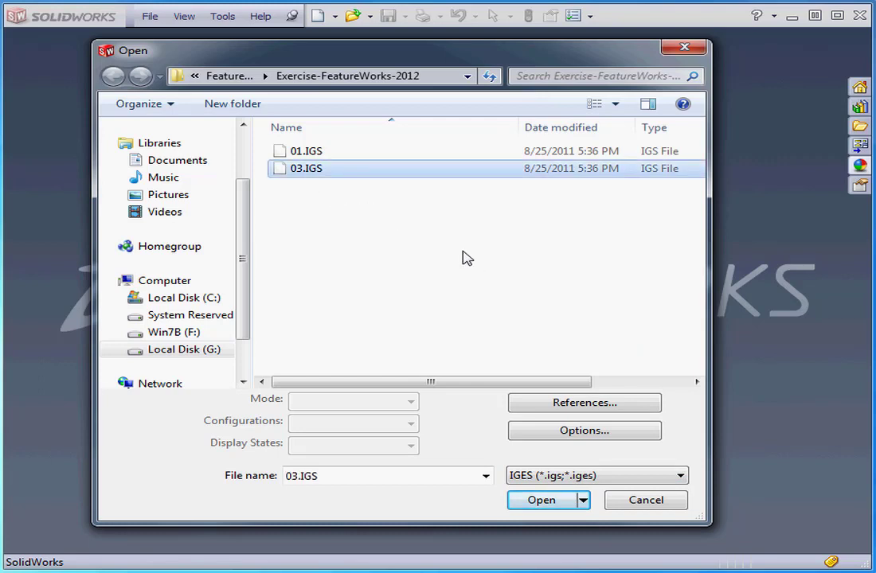
left_click(600, 434)
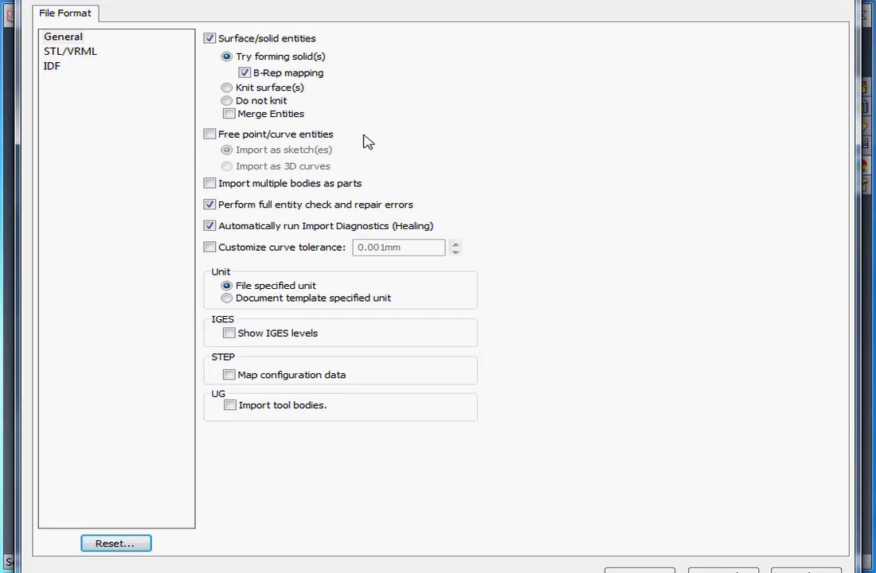
left_click(228, 101)
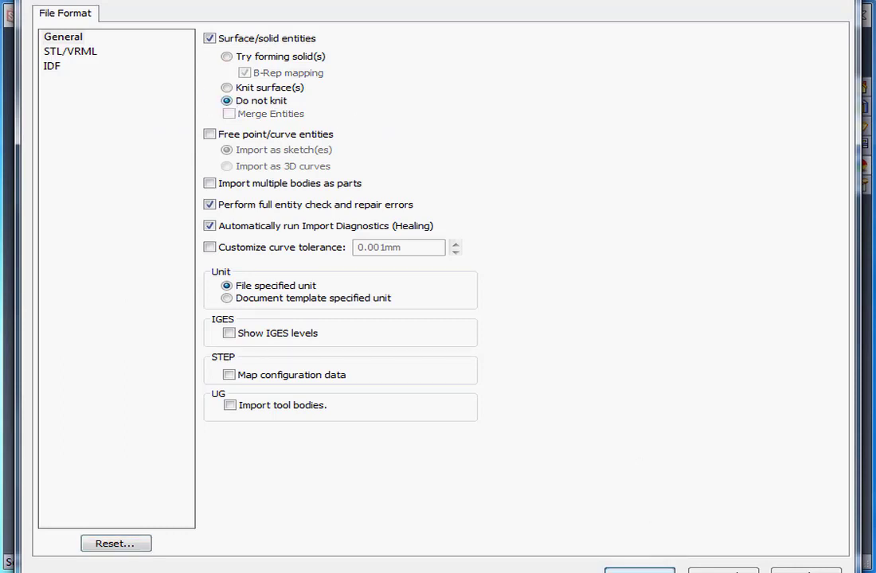
left_click(661, 570)
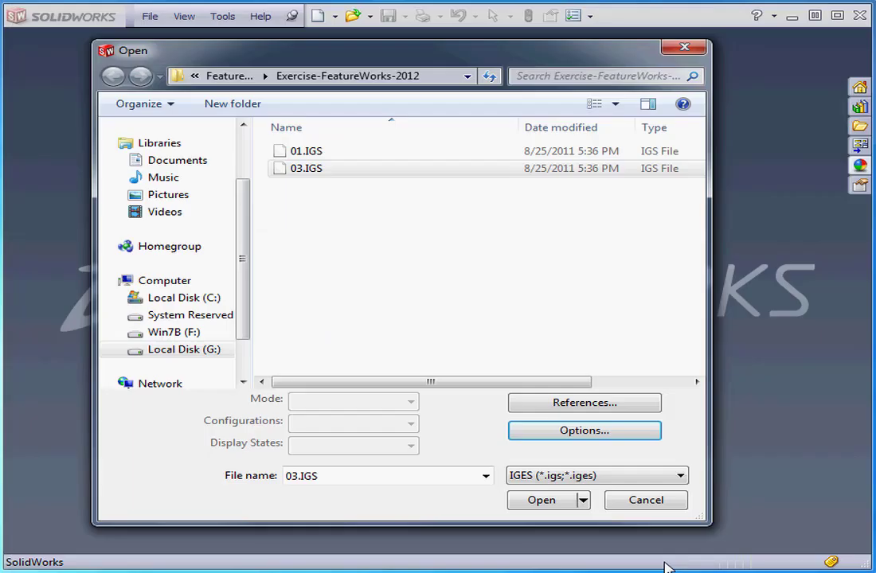
Import 03.IGS without diagnostics and delete the boss's angled top face, Surface-Imported36.
left_click(558, 504)
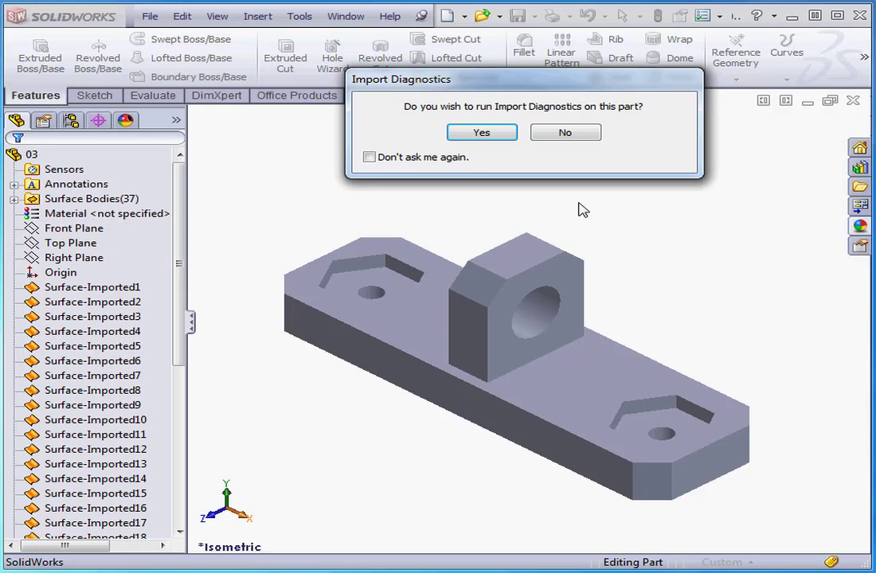
left_click(567, 133)
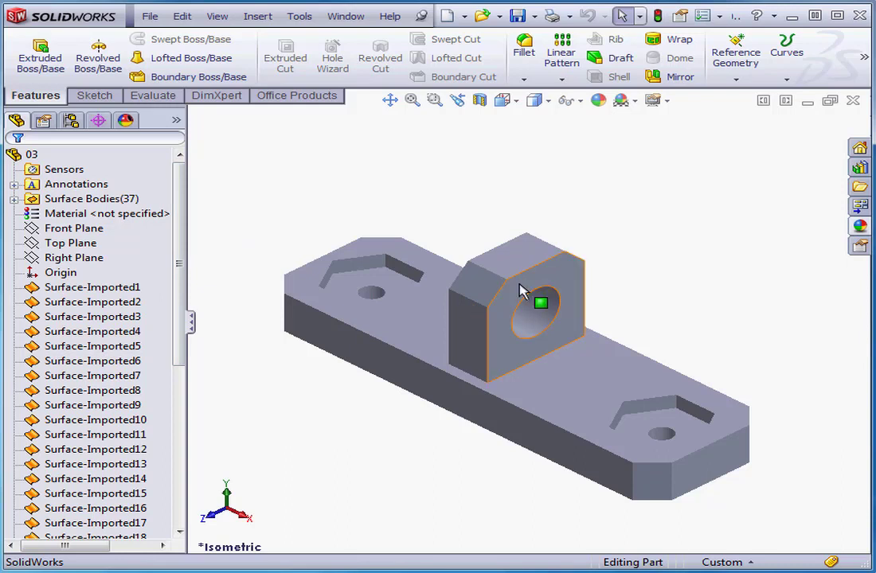
left_click(492, 295)
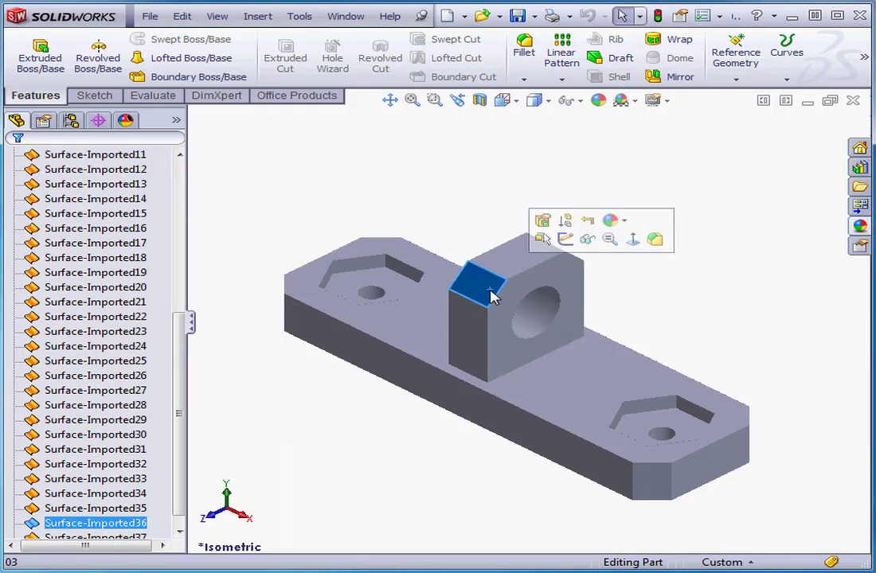
key("Delete")
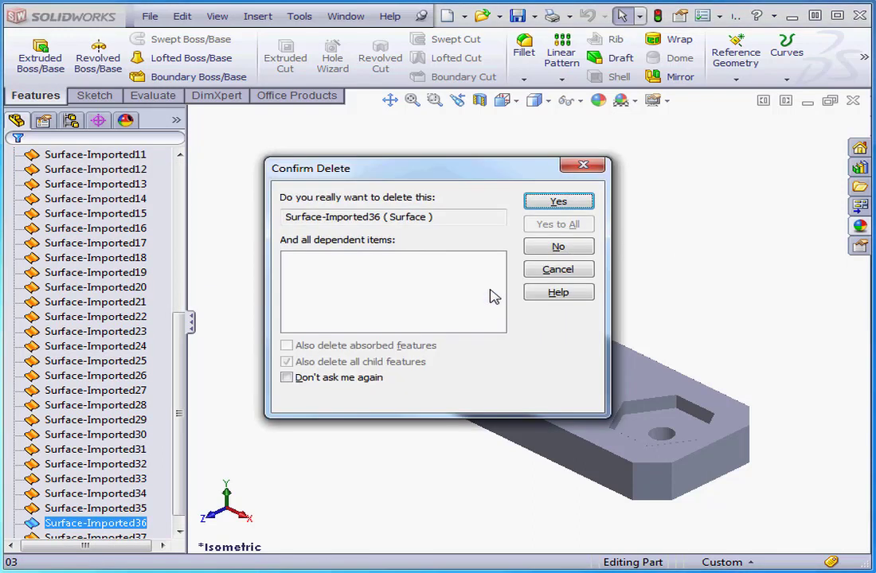
left_click(559, 203)
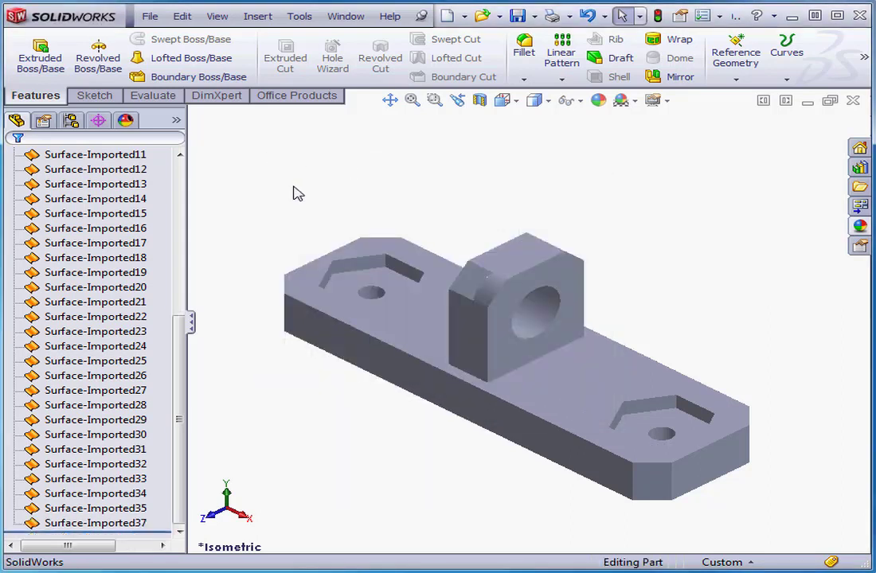
Save the modified part in IGES format as 03B.IGS and close the document.
left_click(534, 16)
left_click(557, 50)
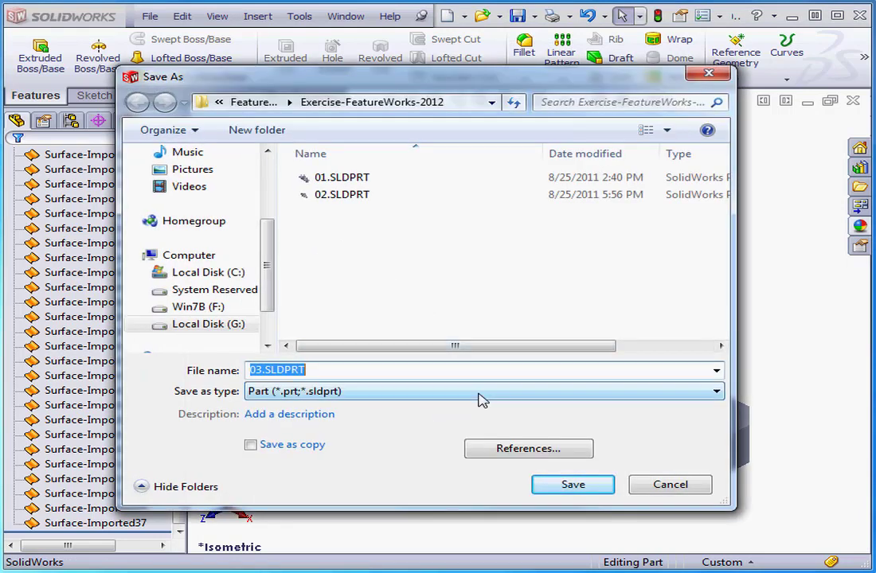
left_click(482, 391)
left_click(415, 107)
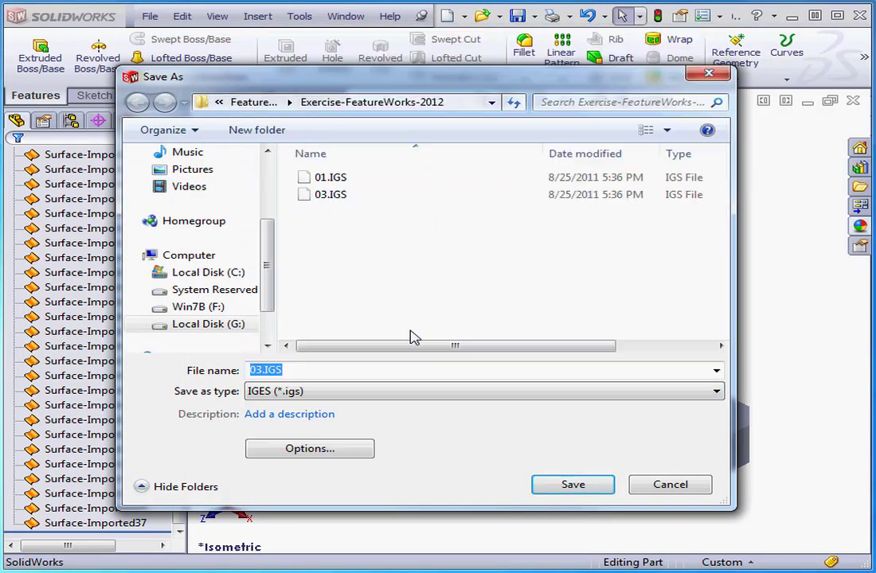
left_click(264, 369)
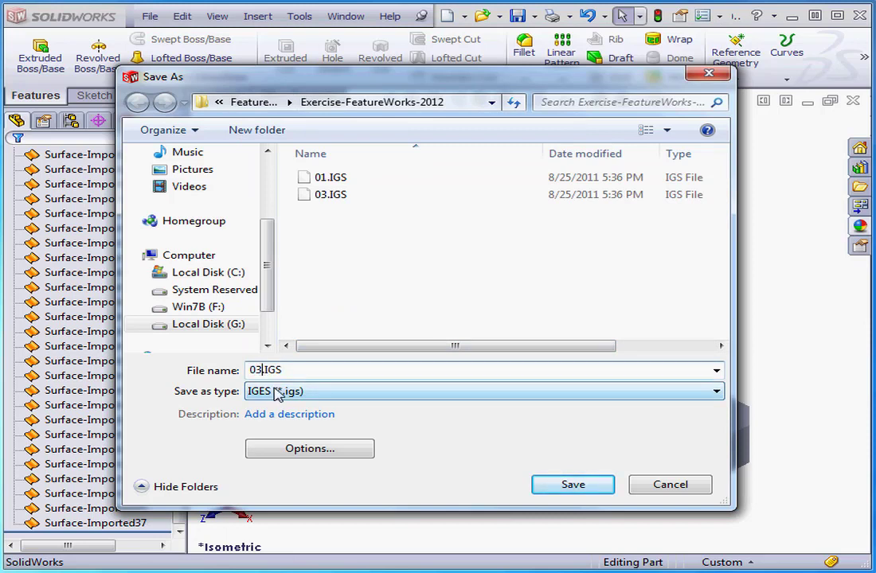
left_click(597, 488)
left_click(853, 100)
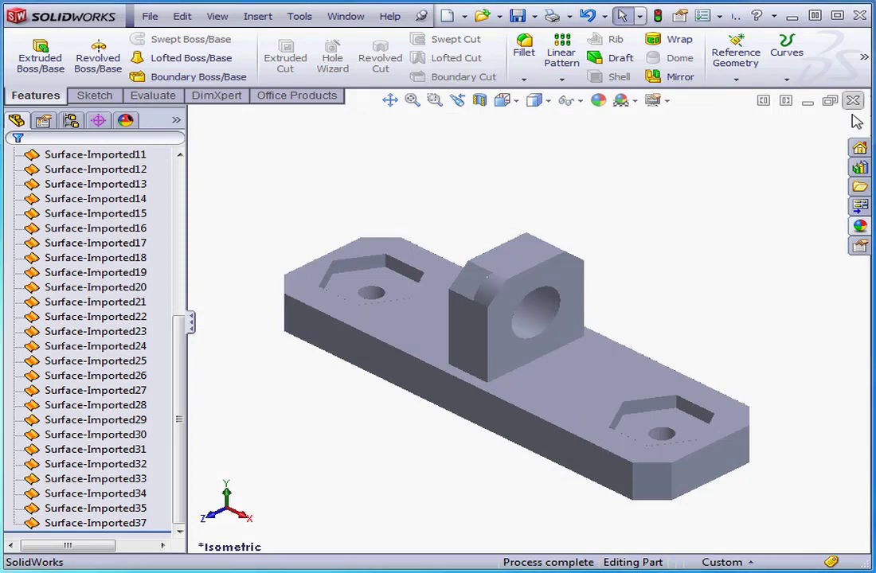
Discard changes to the closed part and select 03B.IGS from the IGES files.
left_click(478, 283)
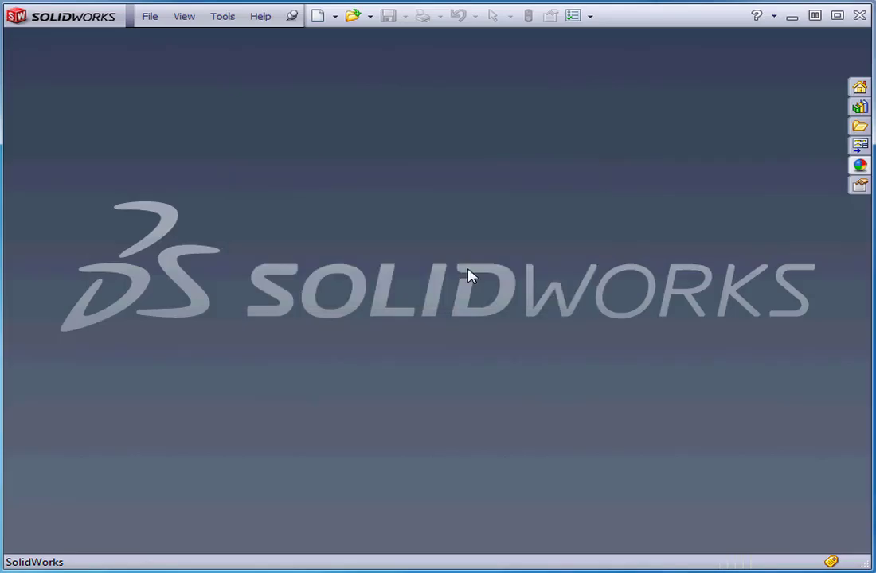
left_click(370, 16)
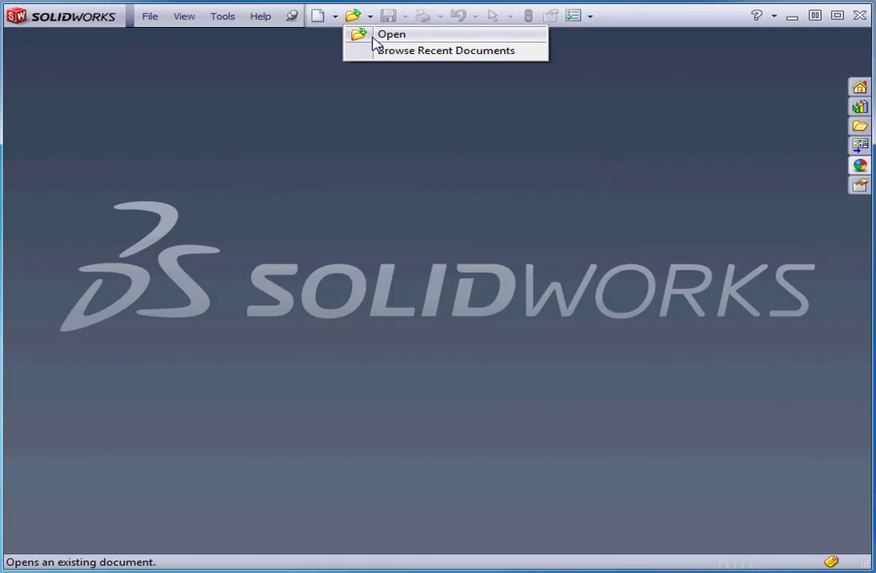
left_click(370, 34)
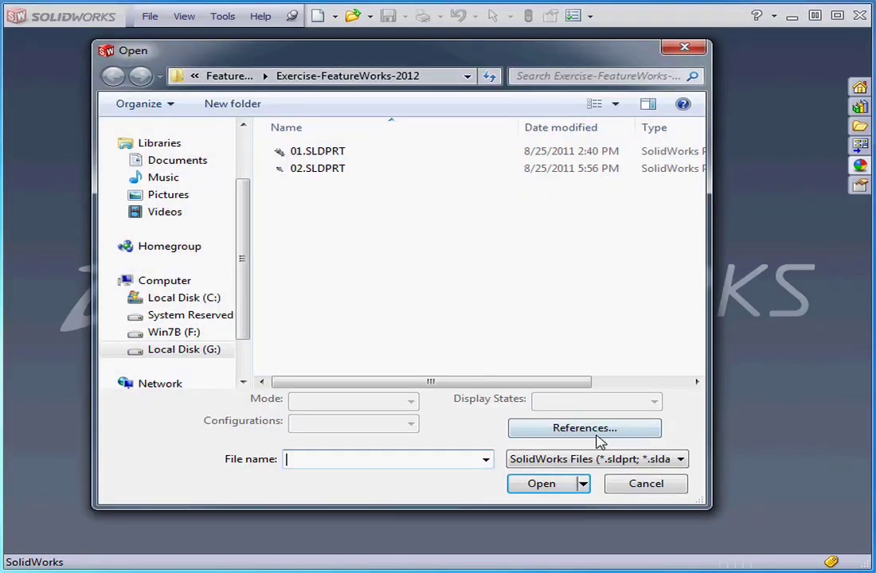
left_click(605, 460)
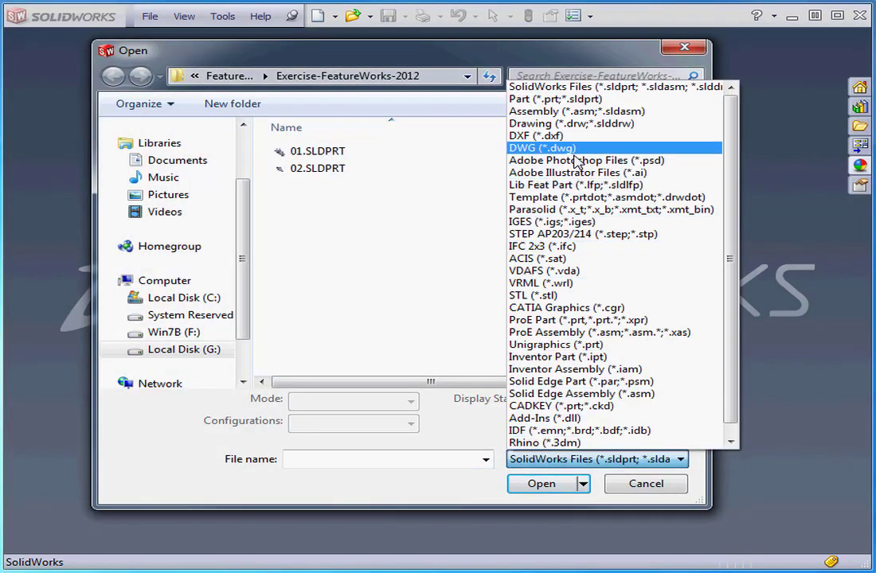
left_click(580, 222)
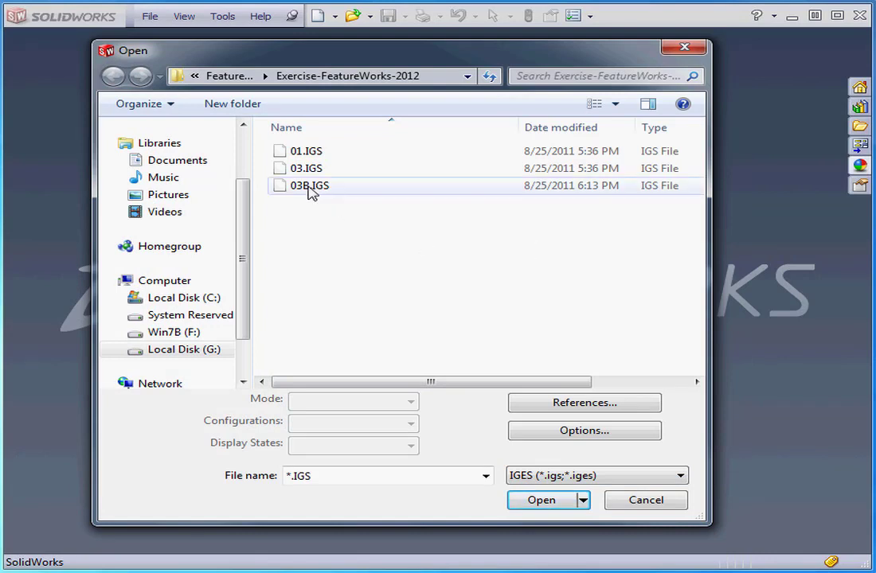
left_click(308, 187)
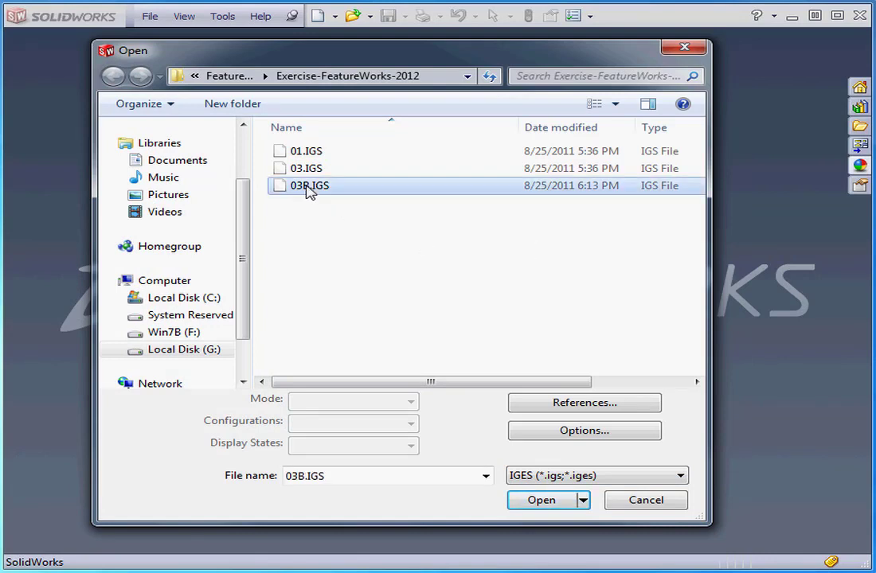
Set the IGES import option to Try forming solid(s) and import 03B.IGS.
left_click(541, 432)
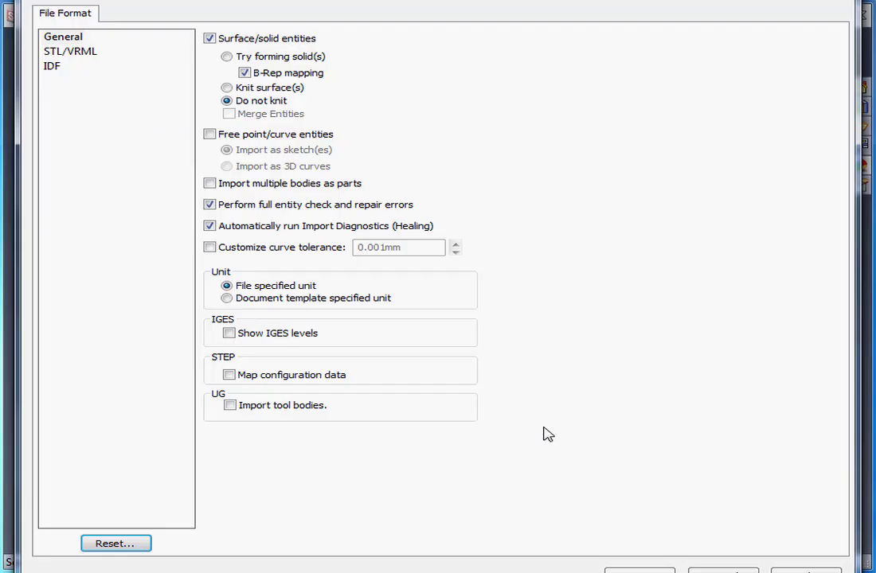
left_click(227, 57)
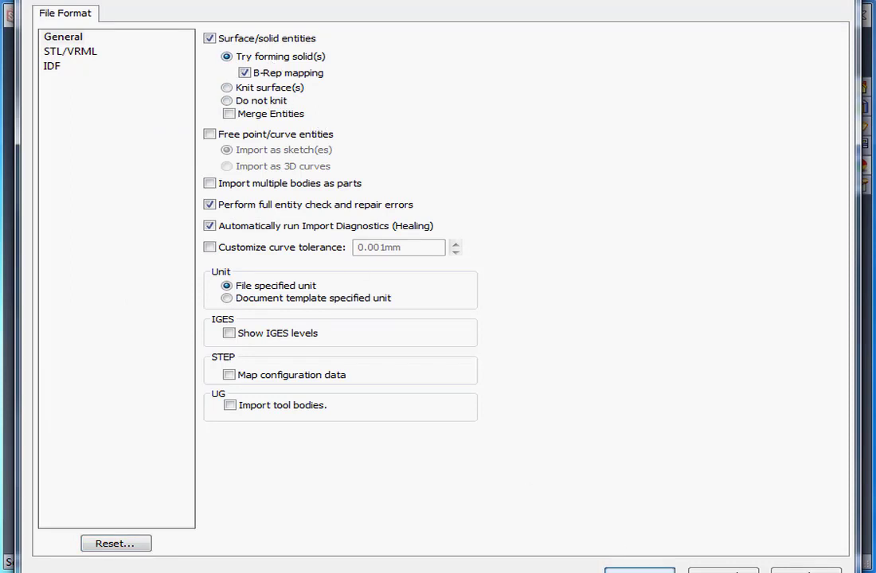
left_click(639, 570)
left_click(550, 498)
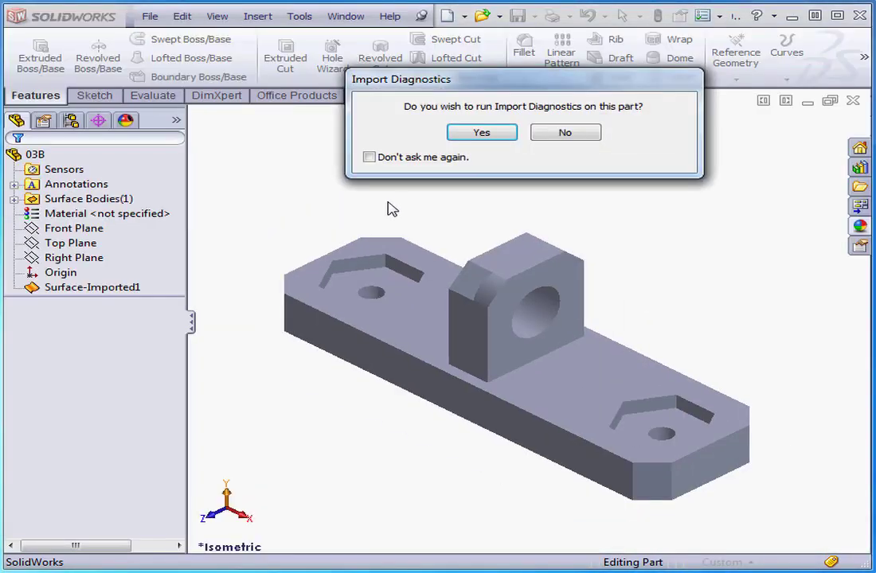
Decline import diagnostics and expand Surface Bodies(1) to reveal Surface-Imported1.
left_click(565, 133)
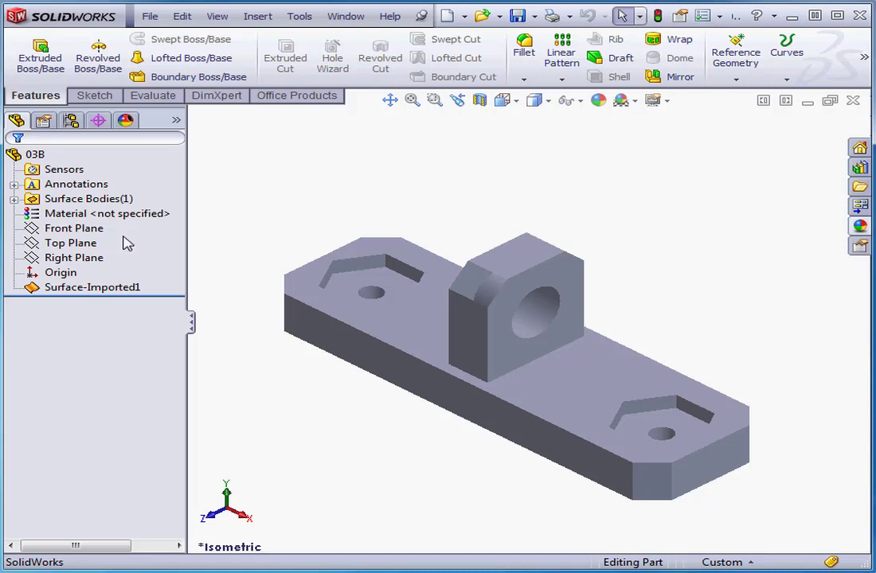
left_click(14, 198)
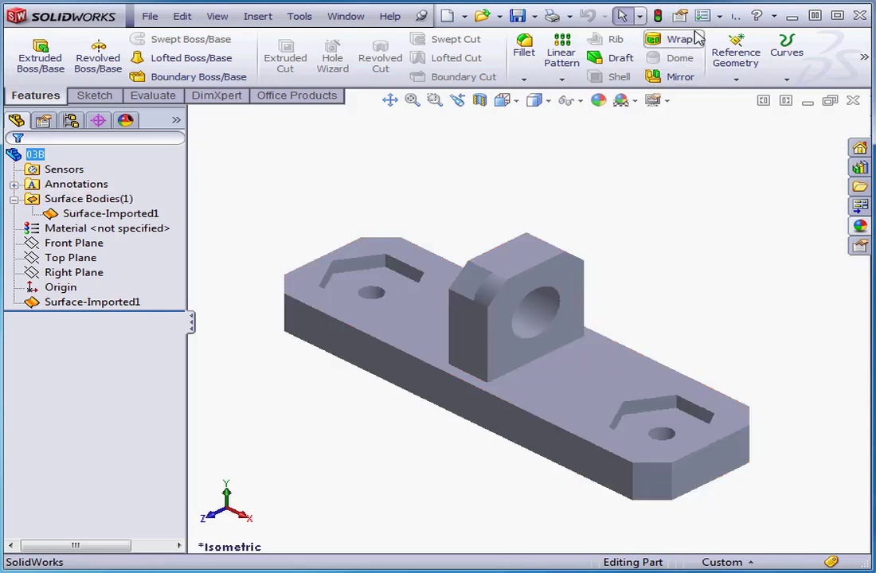
left_click(719, 15)
In the FeatureManager options, leave the Surface Bodies display setting at Automatic.
left_click(719, 39)
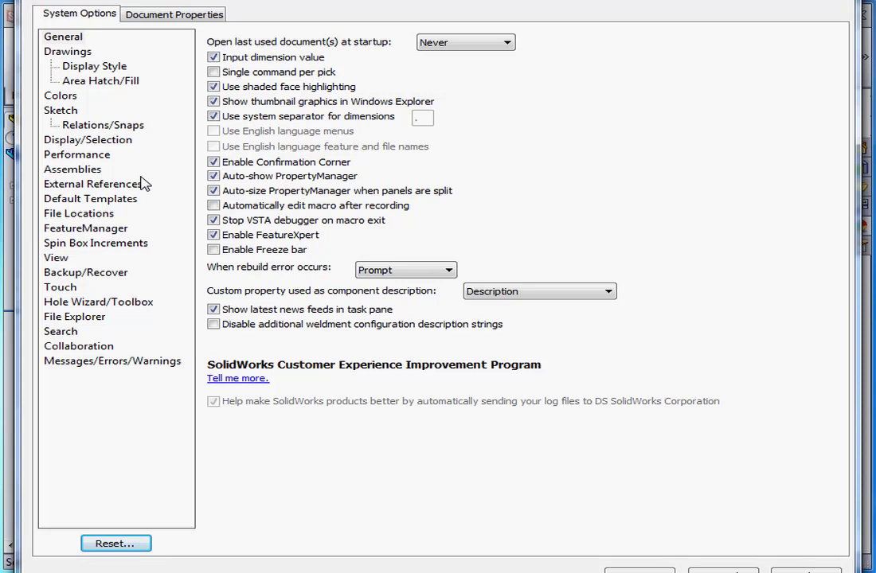
left_click(116, 228)
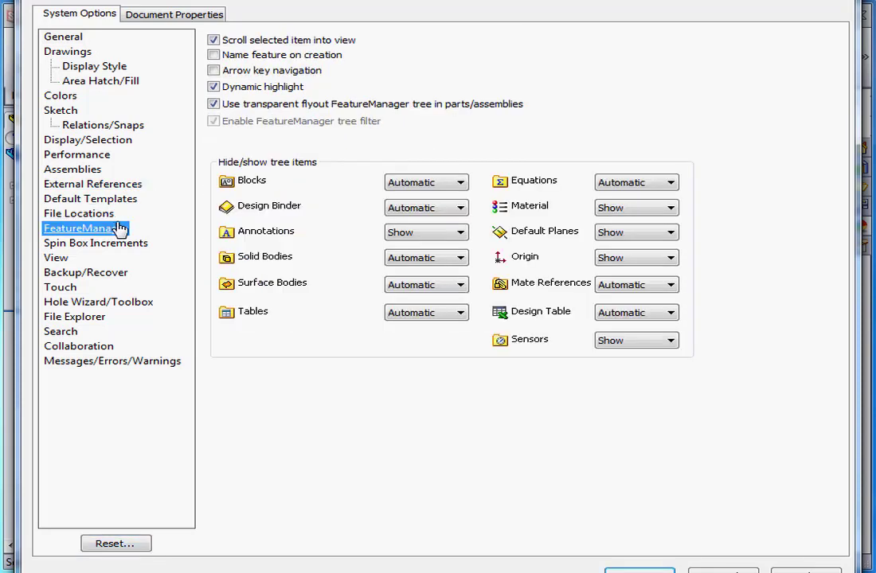
left_click(460, 284)
left_click(443, 300)
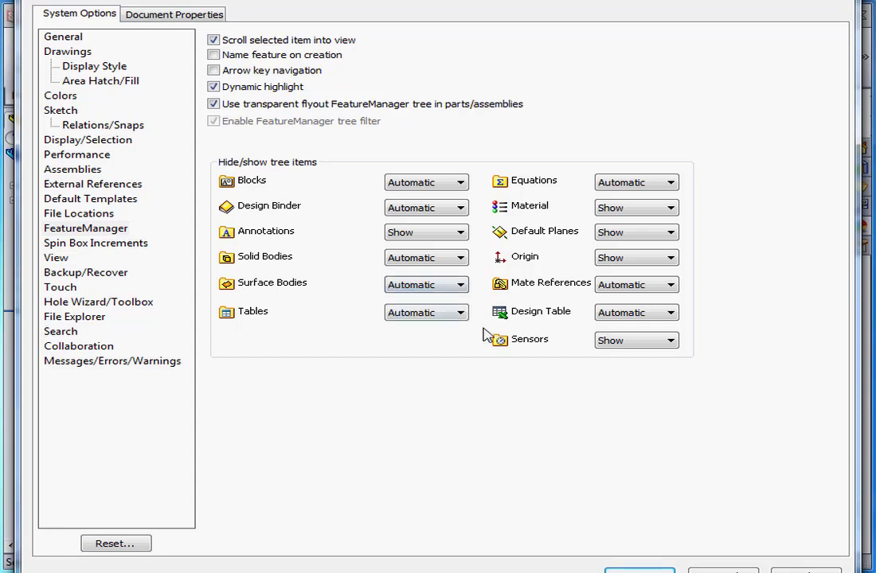
Close System Options and run Import Diagnostics on Surface-Imported1.
left_click(639, 570)
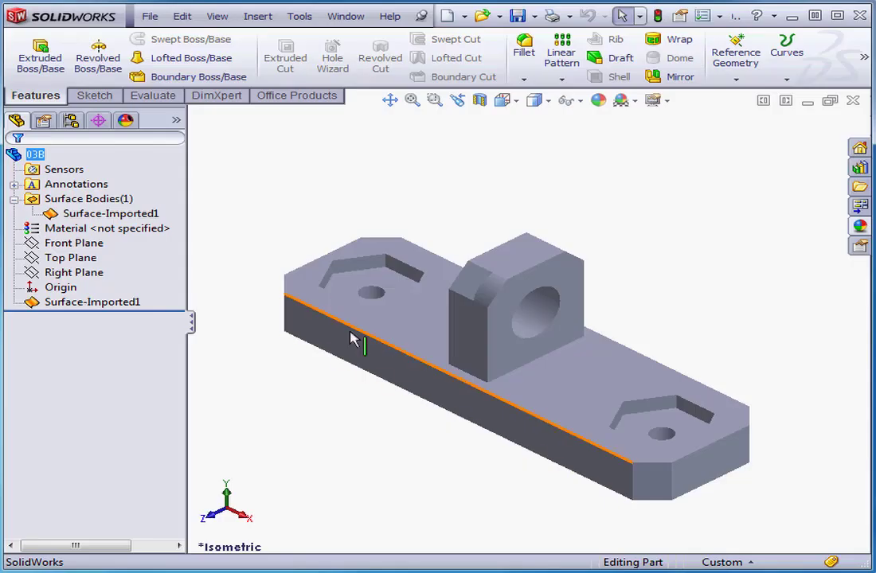
left_click(78, 306)
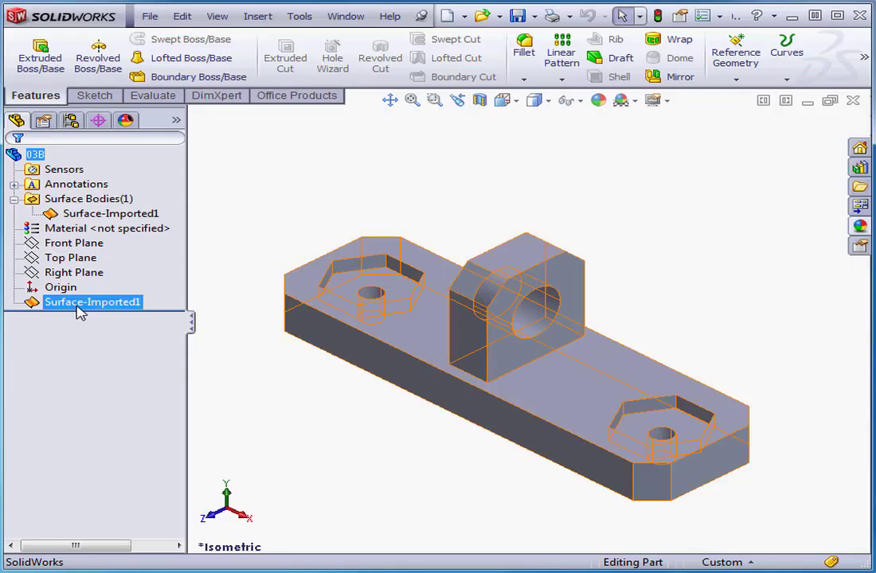
right_click(76, 307)
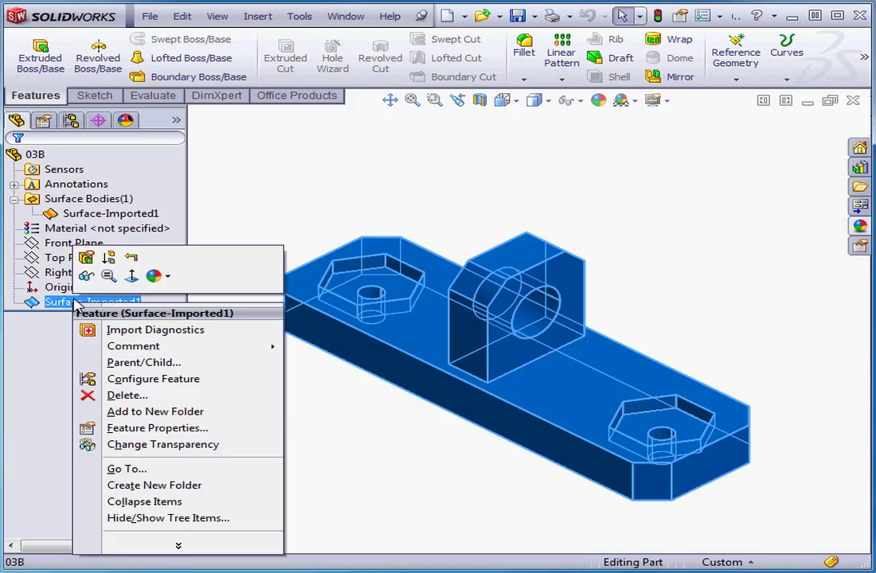
left_click(125, 333)
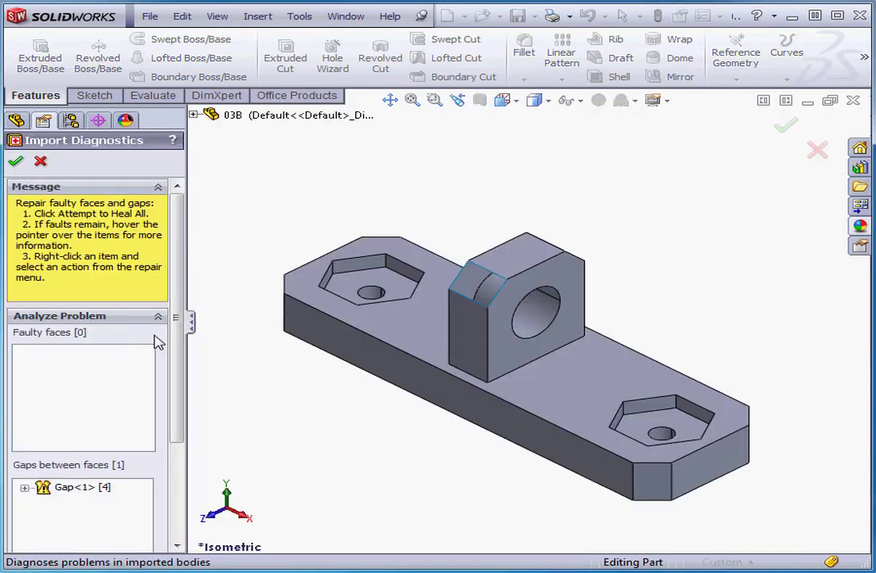
left_click_drag(177, 353, 182, 452)
Expand Gap<1> and inspect its four edges, <1-1> through <1-4>.
left_click(62, 348)
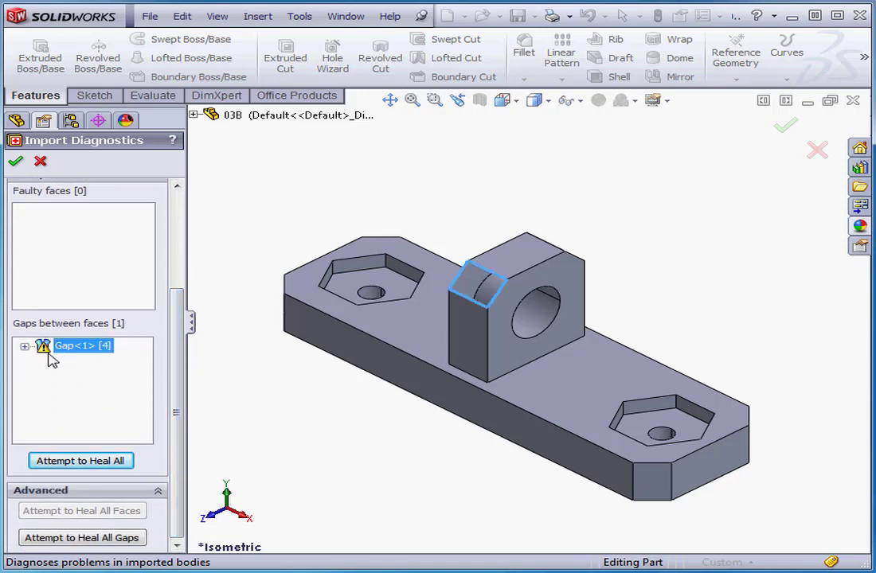
left_click(25, 347)
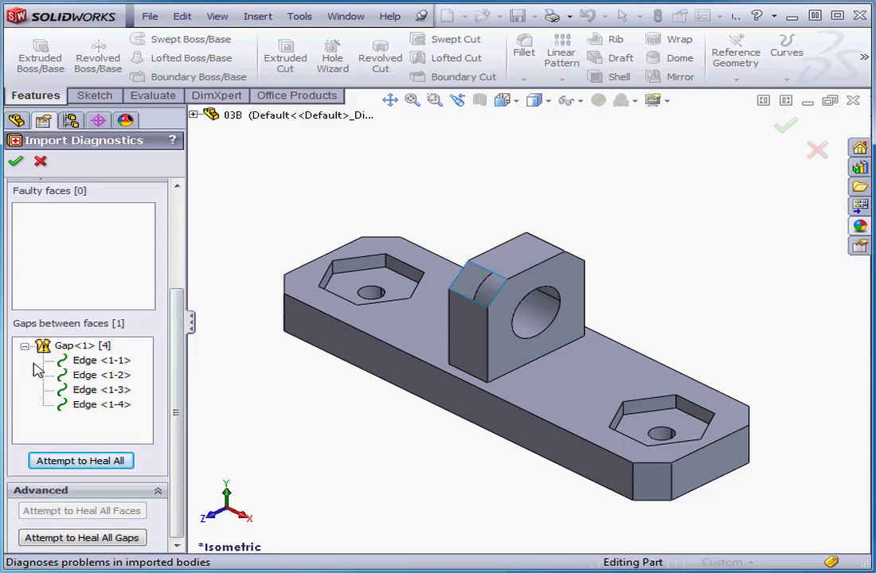
left_click(80, 362)
left_click(88, 375)
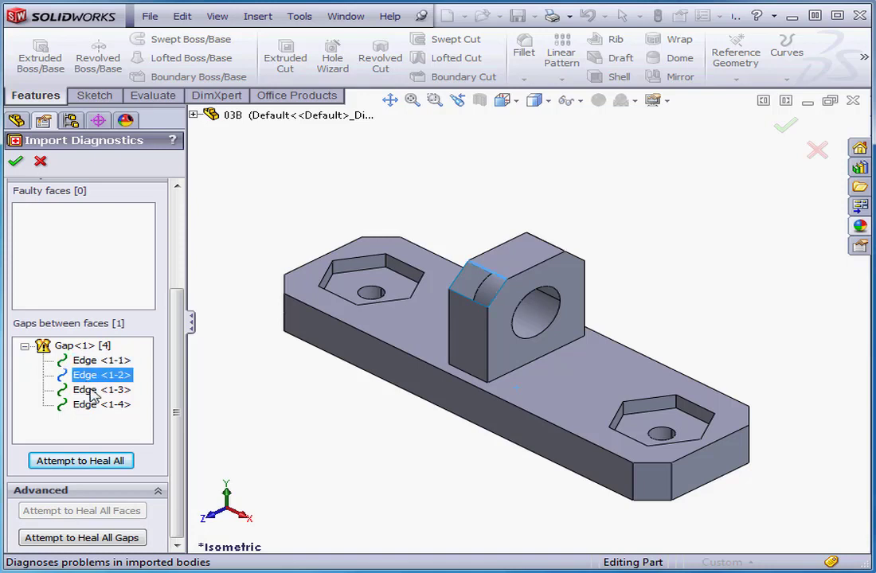
left_click(90, 391)
left_click(102, 405)
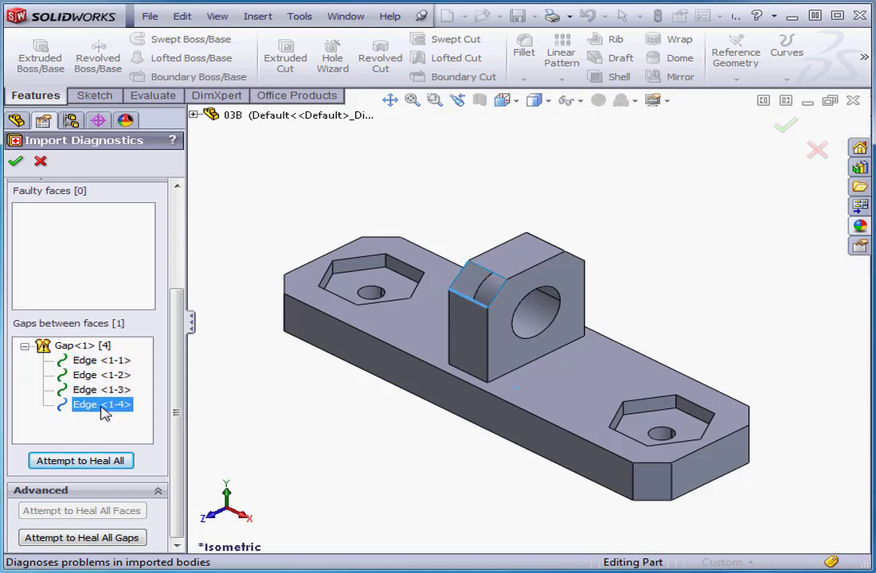
Heal all faults with Attempt to Heal All, accept, and check the resulting Imported1 solid.
left_click(82, 464)
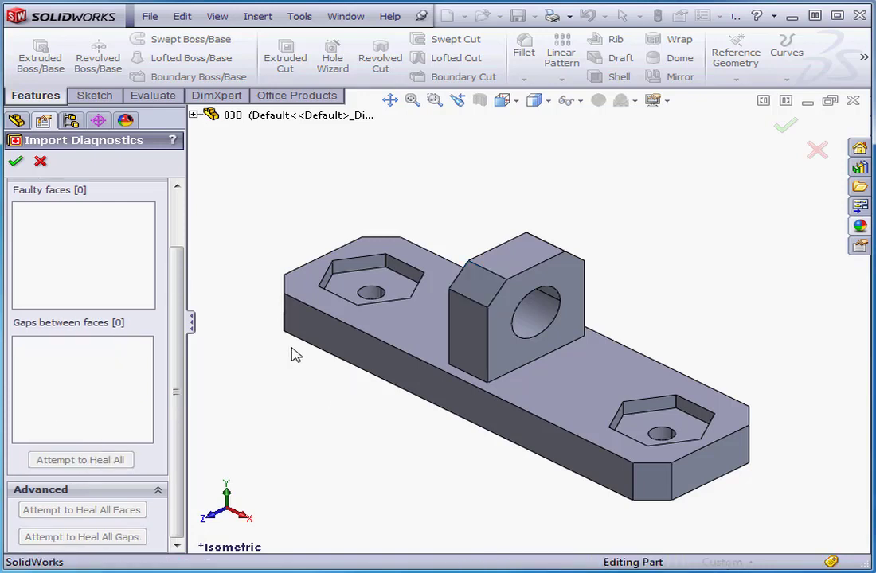
left_click(40, 161)
left_click(66, 276)
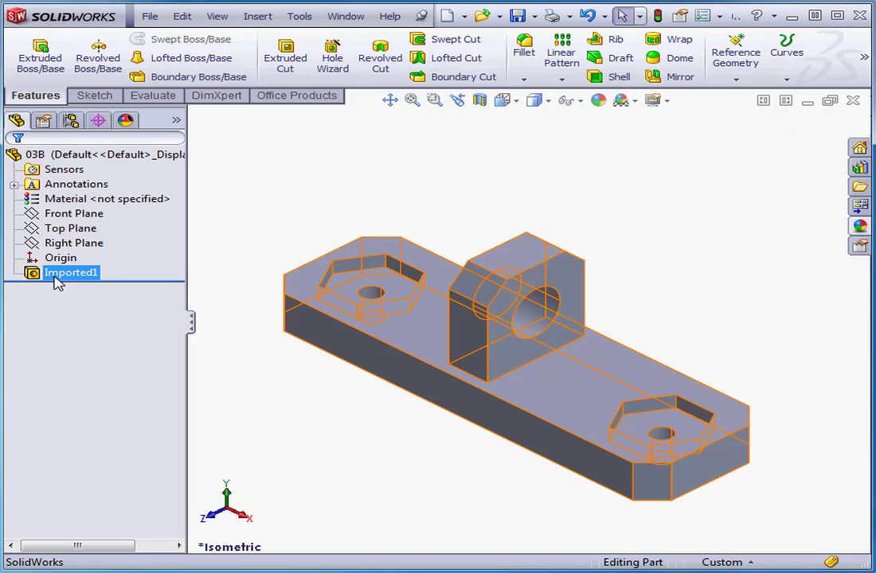
left_click(33, 303)
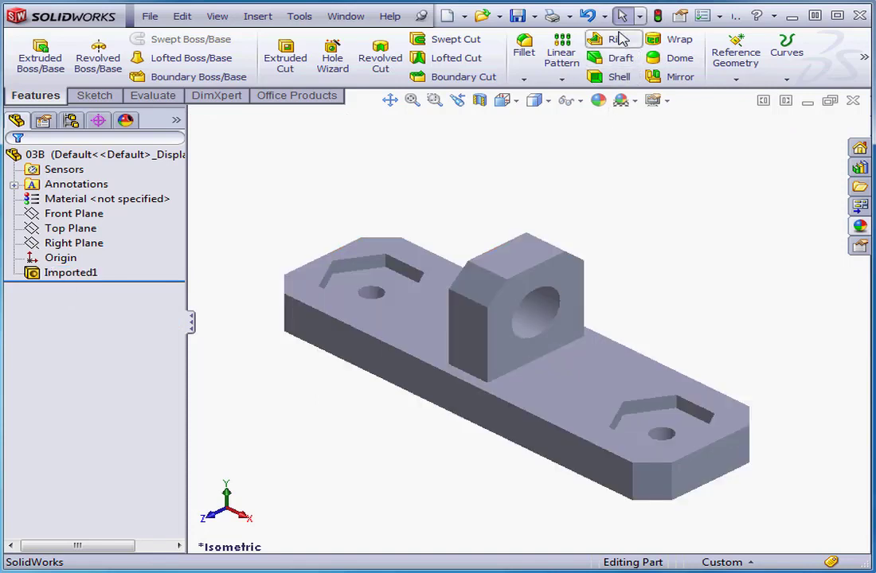
Undo the heal, then remove Gap<1> in Import Diagnostics, leaving Surface-Imported2 and Surface-Imported3.
left_click(588, 16)
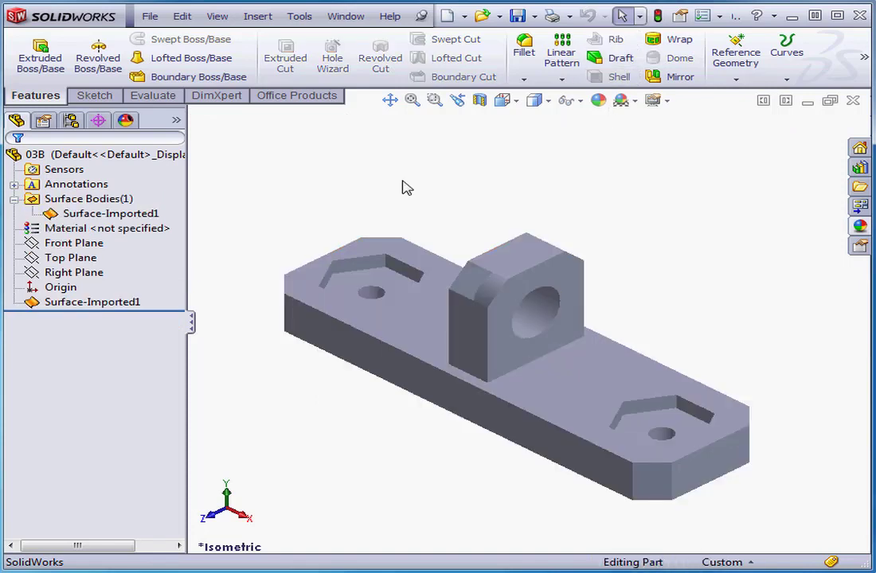
right_click(94, 303)
left_click(140, 329)
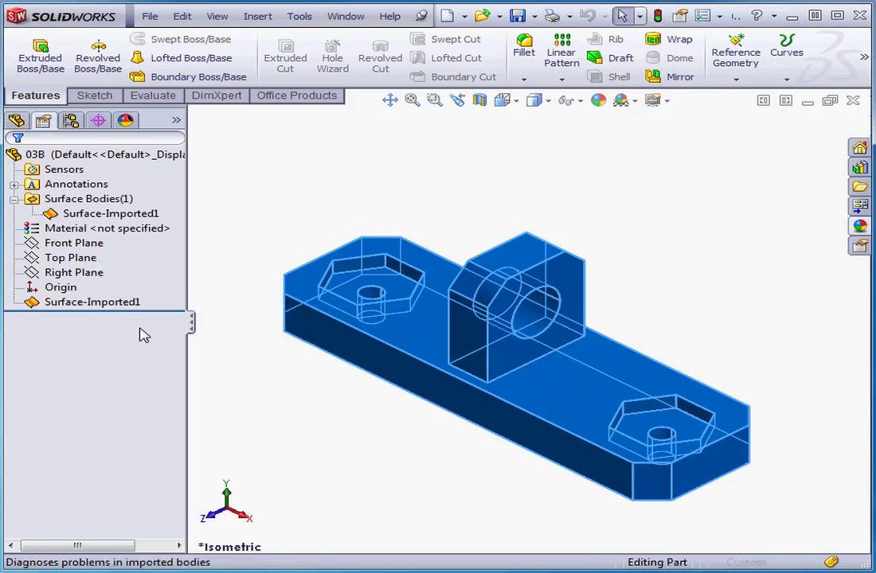
left_click_drag(180, 350, 187, 462)
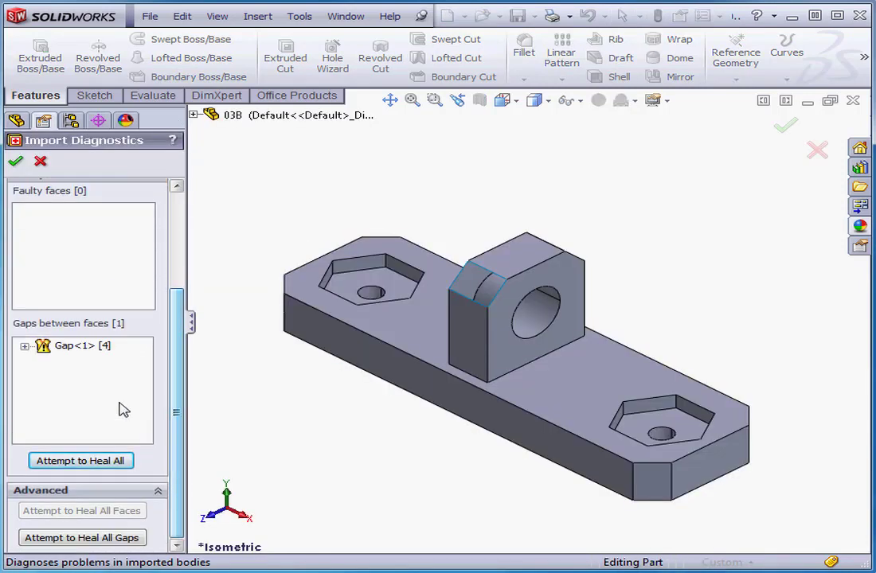
right_click(62, 351)
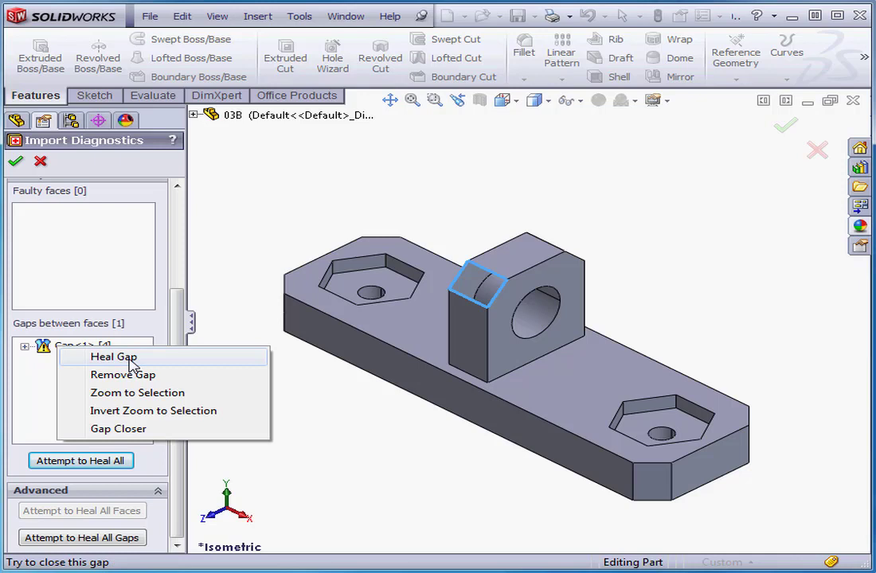
left_click(122, 378)
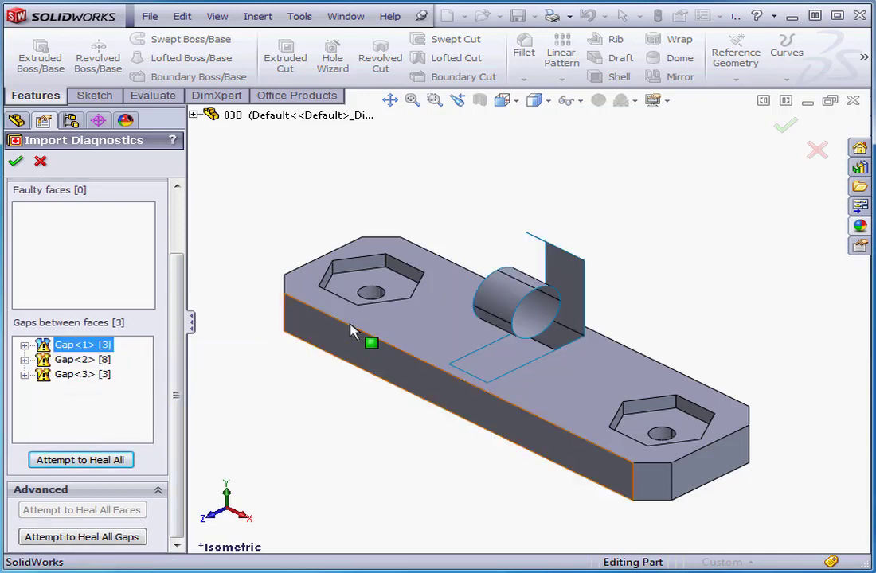
left_click(15, 161)
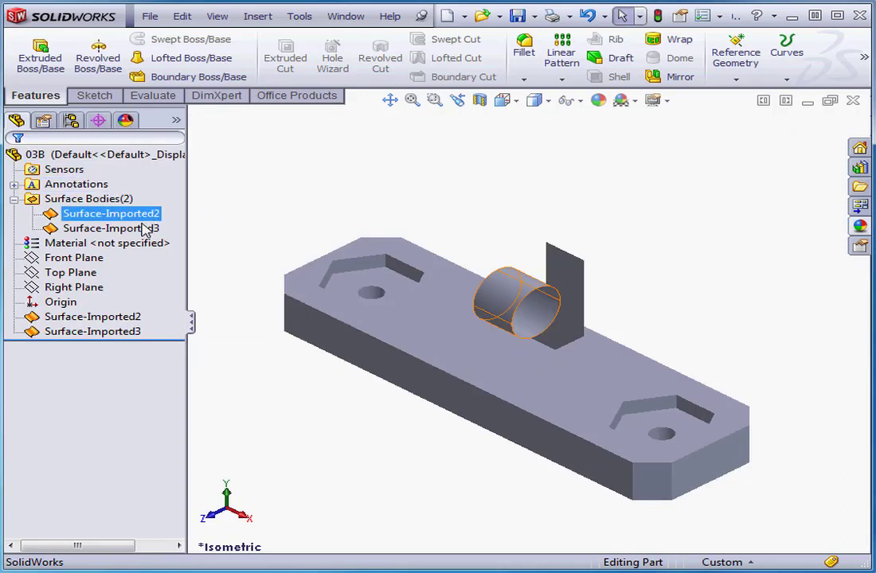
Undo the gap removal and reopen Import Diagnostics on Surface-Imported1 to Gap<1>'s repair options.
left_click(589, 16)
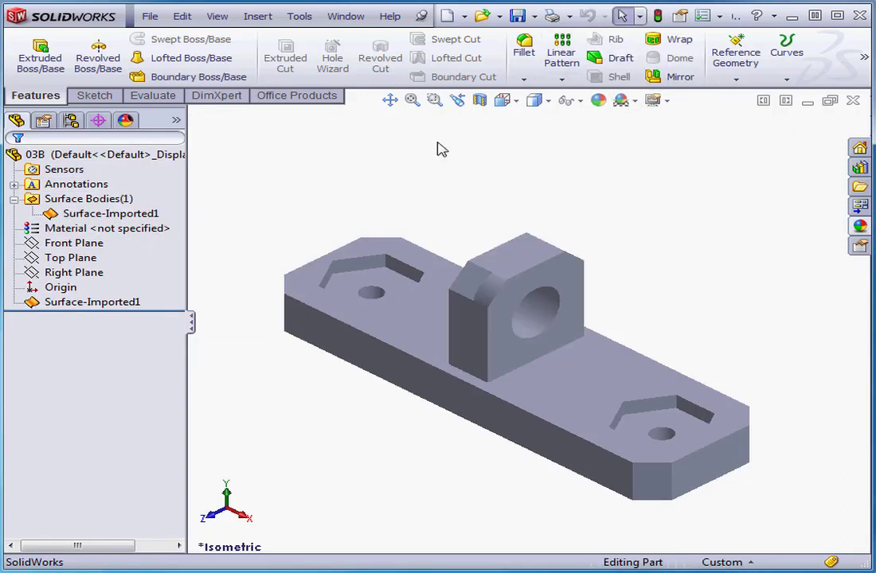
right_click(104, 305)
left_click(147, 329)
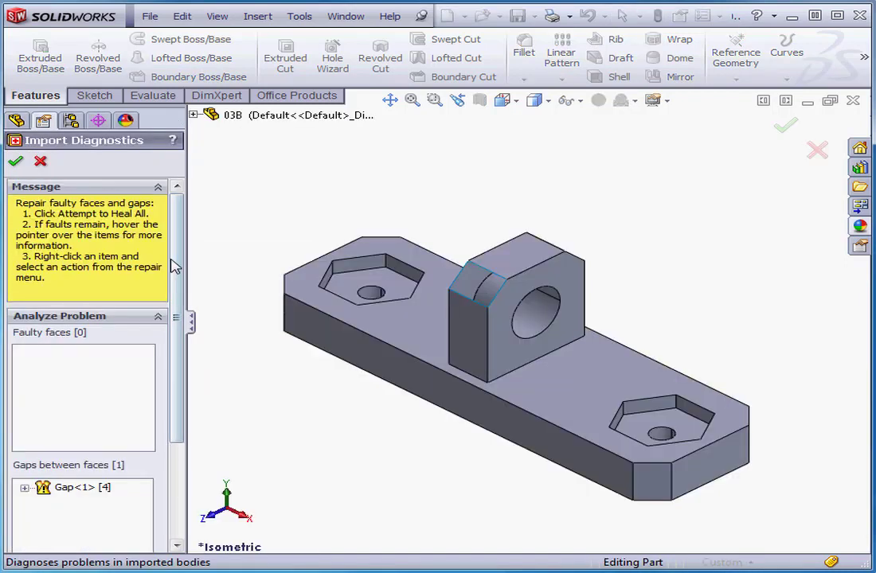
left_click_drag(180, 414, 180, 528)
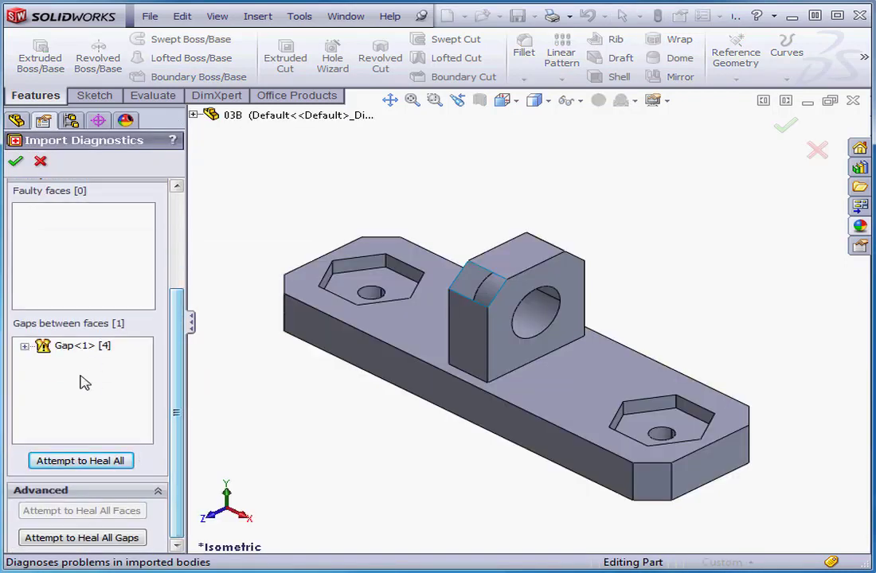
right_click(61, 346)
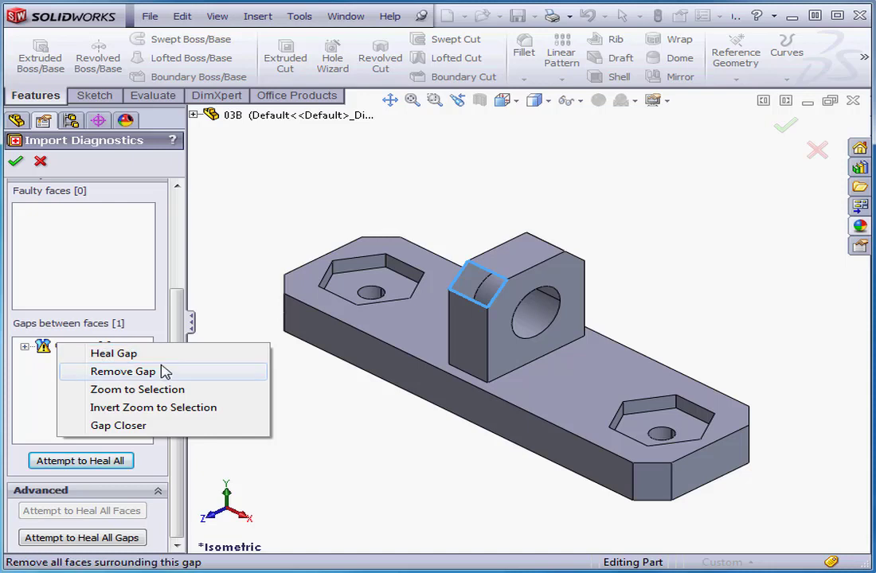
Run Gap Closer on Gap<1>, moving its corner points onto the boss's lower corner and top edge.
left_click(123, 426)
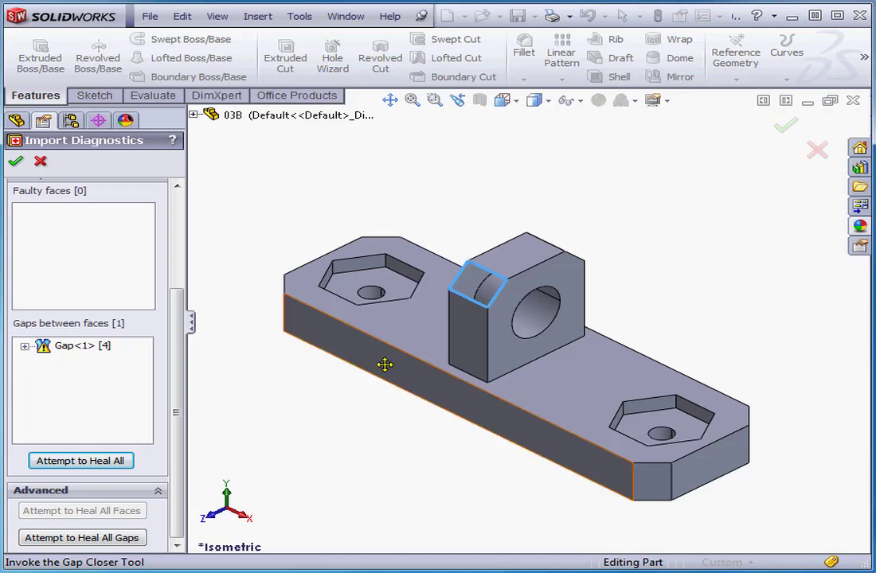
mouse_move(490, 310)
left_mouse_down()
mouse_move(478, 277)
mouse_move(493, 274)
mouse_move(481, 275)
mouse_move(487, 306)
left_mouse_up()
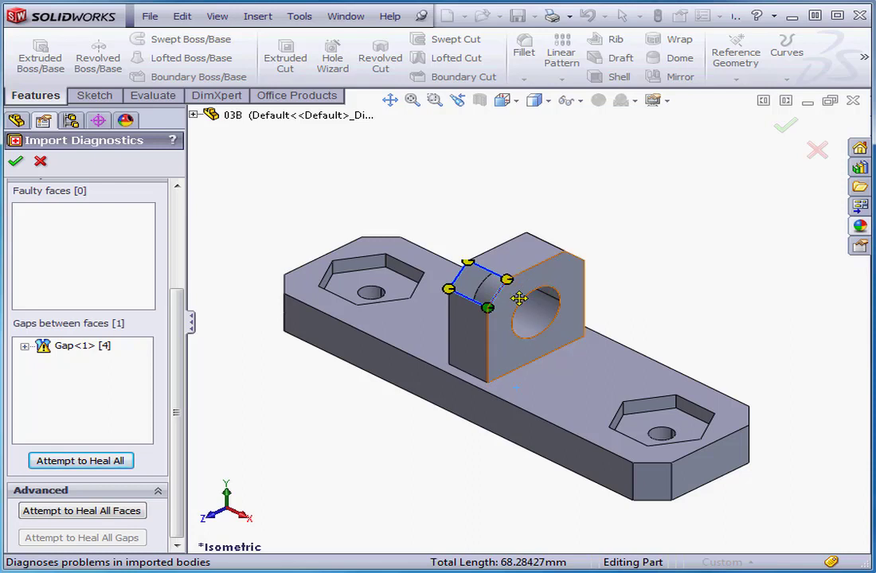
scroll(478, 295, "down", 3)
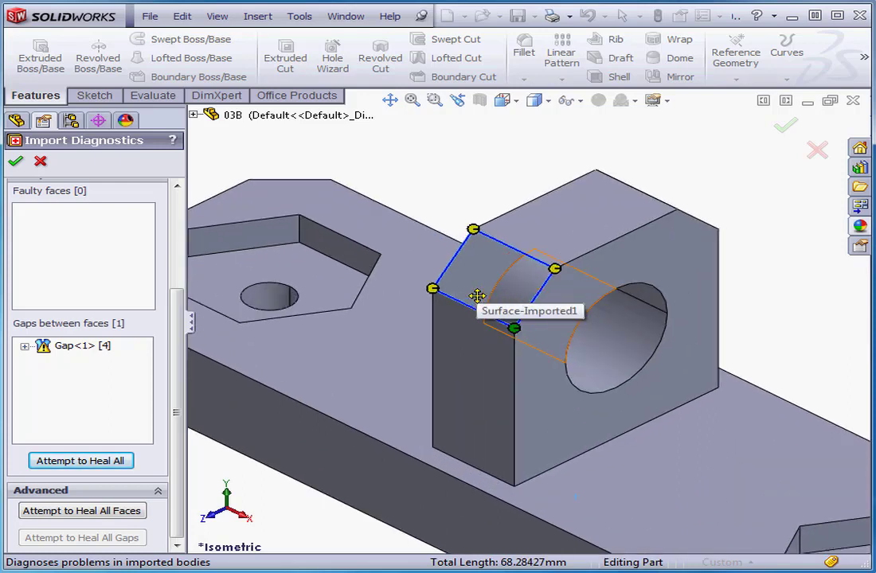
mouse_move(473, 229)
left_mouse_down()
mouse_move(504, 275)
mouse_move(534, 297)
mouse_move(475, 232)
left_mouse_up()
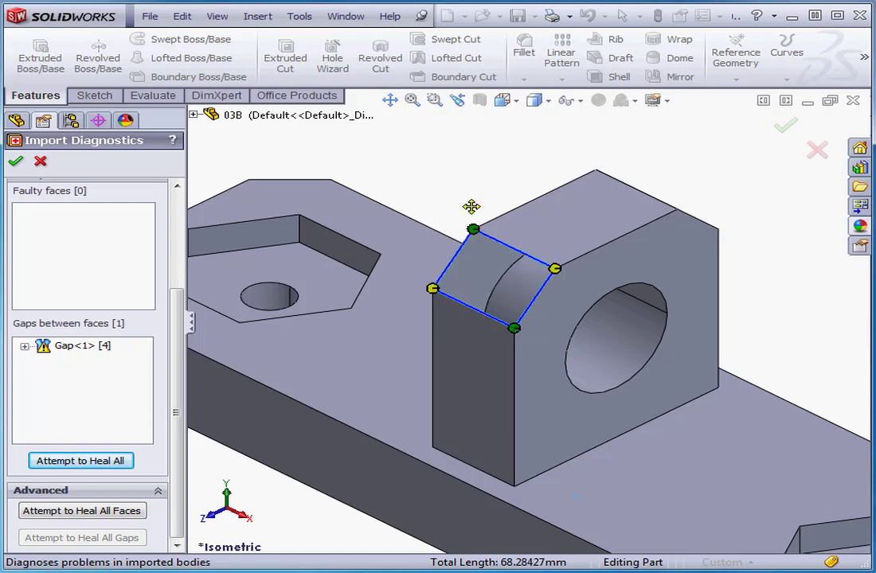
Heal Gap<1> to fill the boss's top face and accept the repaired part as Imported2.
right_click(86, 350)
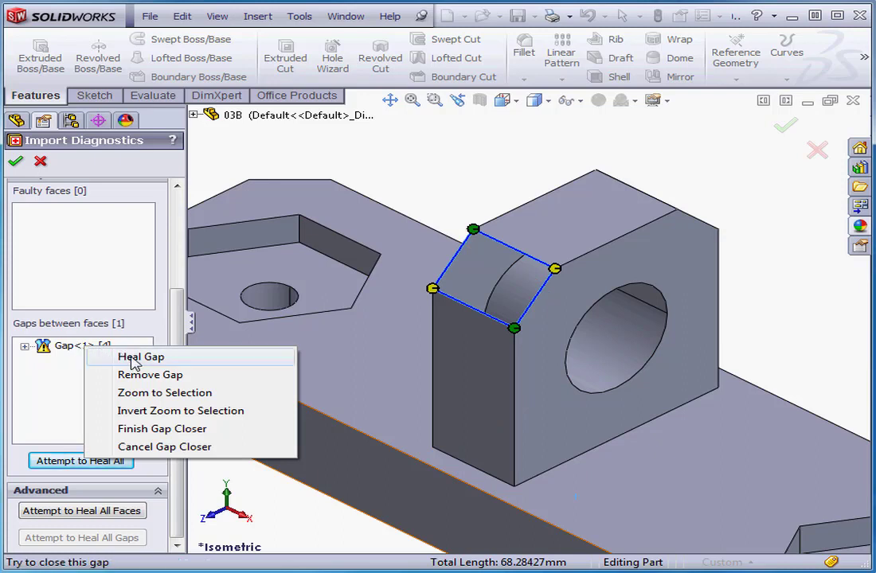
left_click(128, 356)
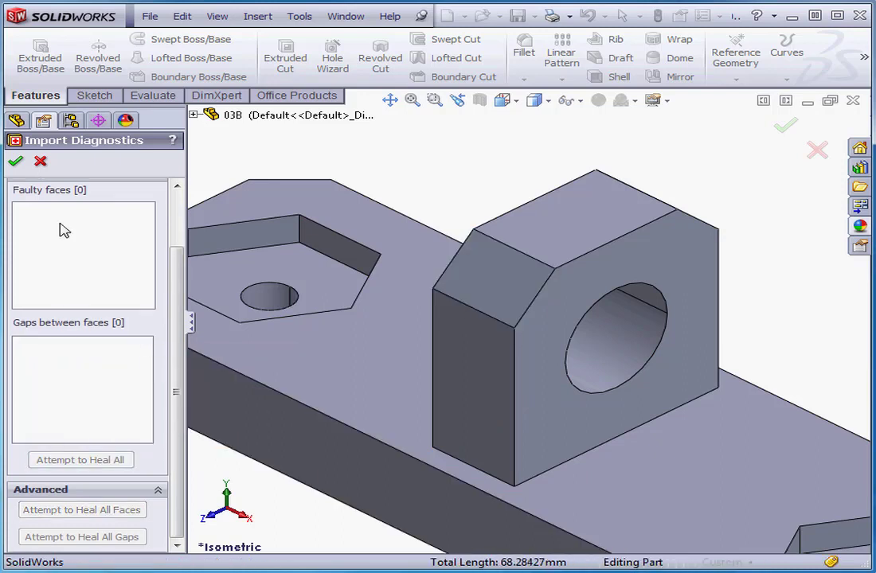
left_click(41, 161)
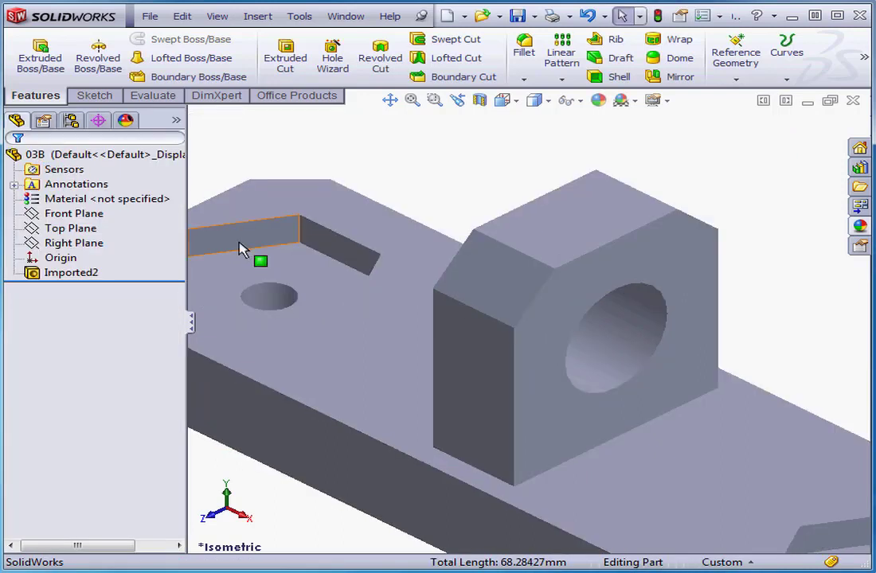